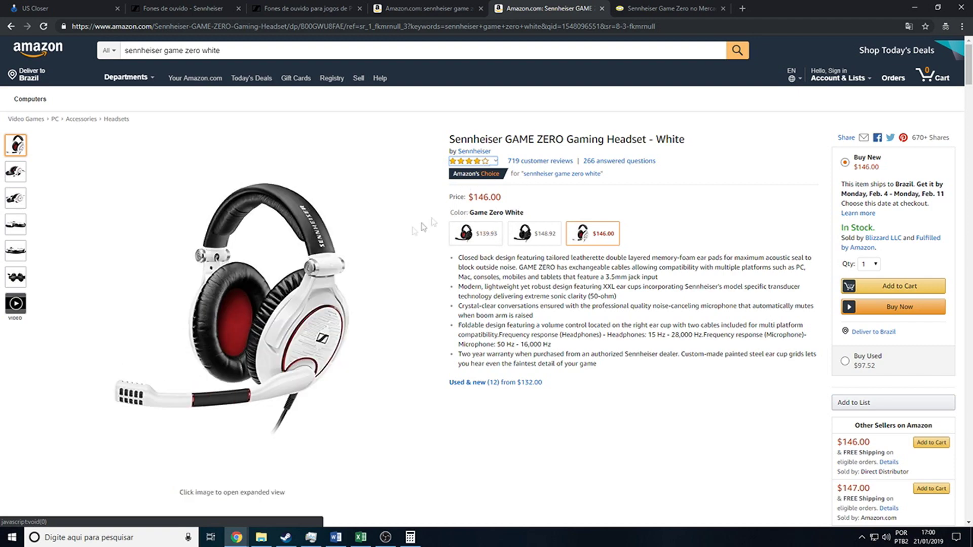
- Look up the Game Zero headset's weight on Amazon and simulate US Closer shipping prices to Brazil with the pounds slider
scroll(373, 228, "down", 20)
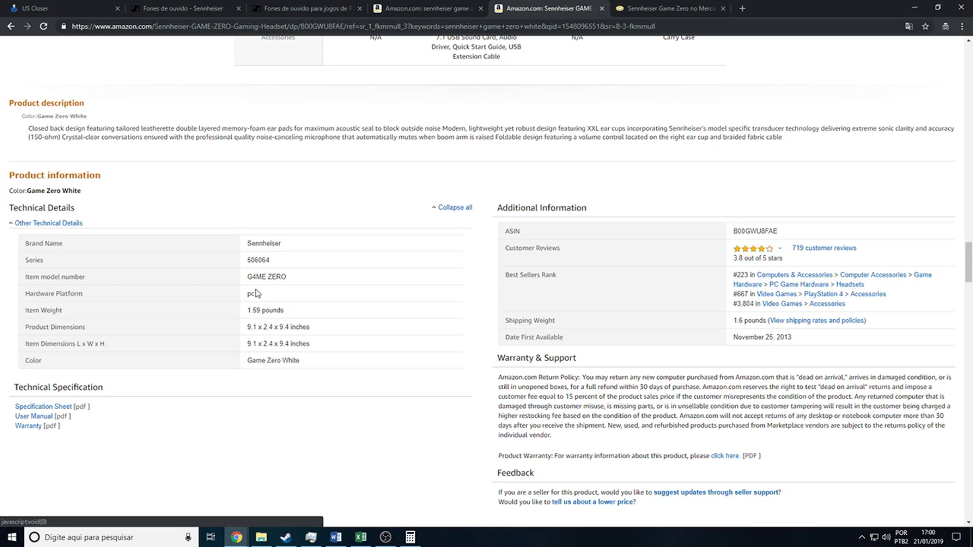
key("ctrl+1")
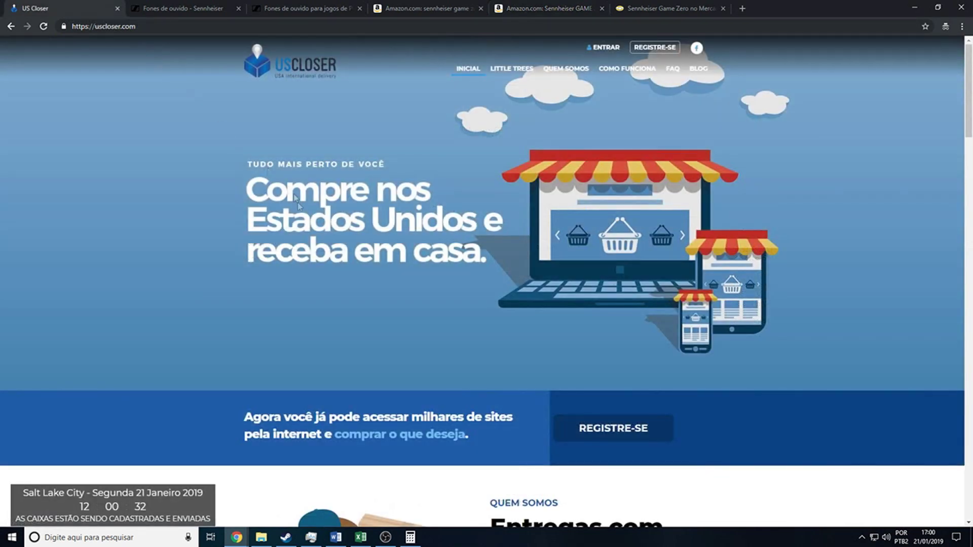
scroll(307, 254, "down", 15)
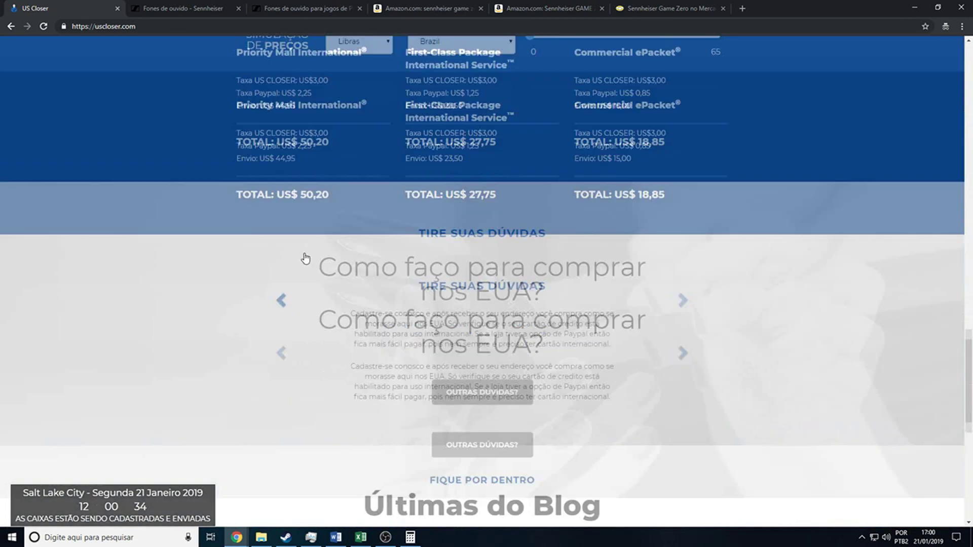
scroll(305, 258, "up", 5)
left_click_drag(533, 273, 538, 274)
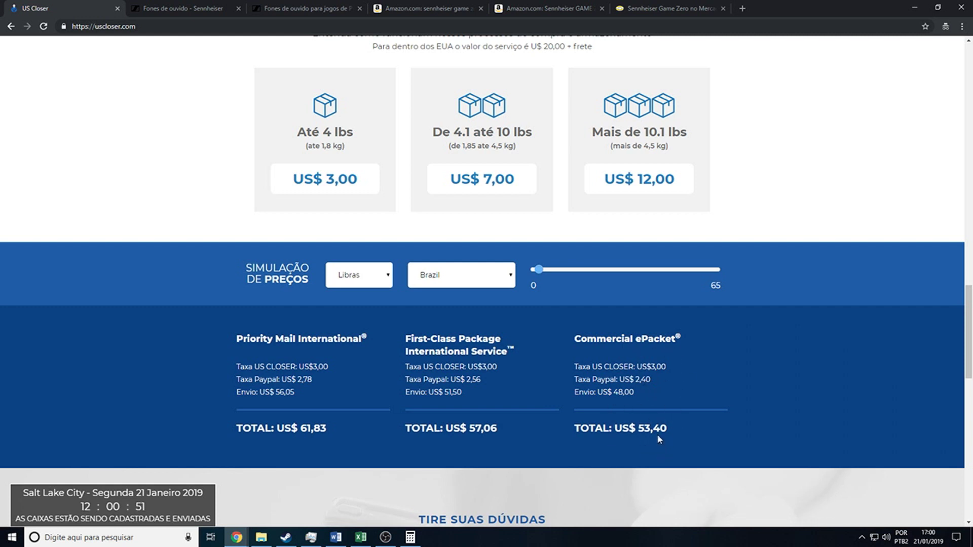
- Switch to the Excel cost spreadsheet and set the amount paid for freight and USCloser services in C7 to 204
key("alt+Tab")
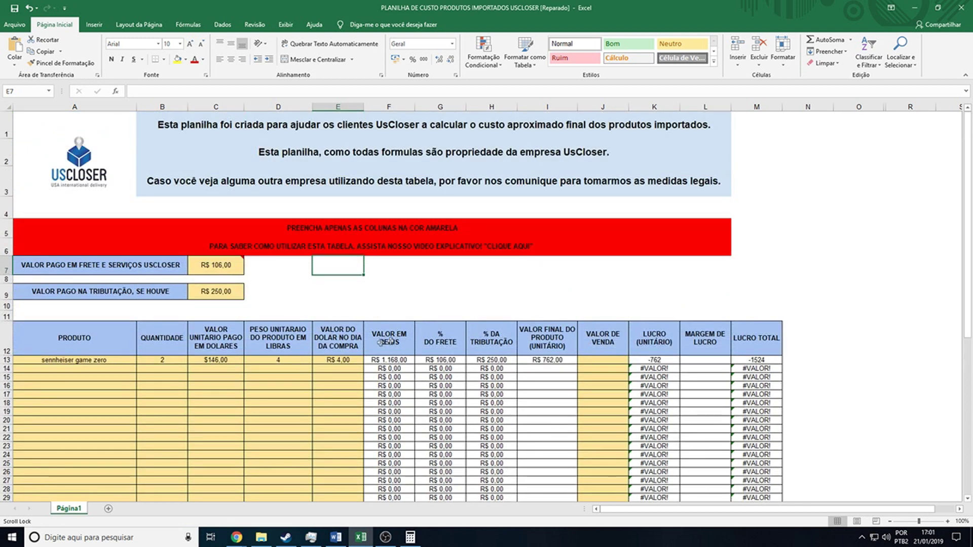
left_click(240, 262)
type("204")
key("Return")
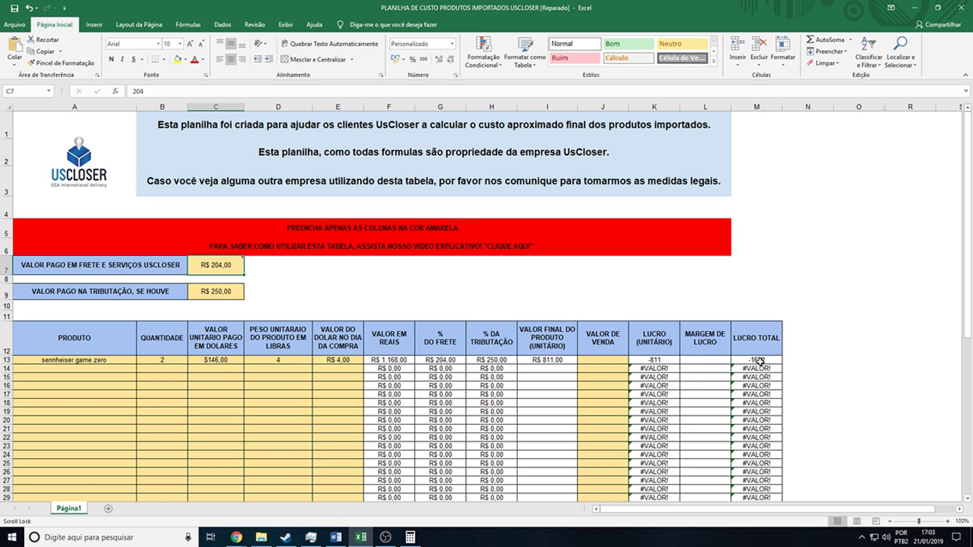
- Examine the Sennheiser PC gaming headset page in Chrome and compare Sennheiser Game Zero listing prices on Mercado Livre
key("alt+Tab")
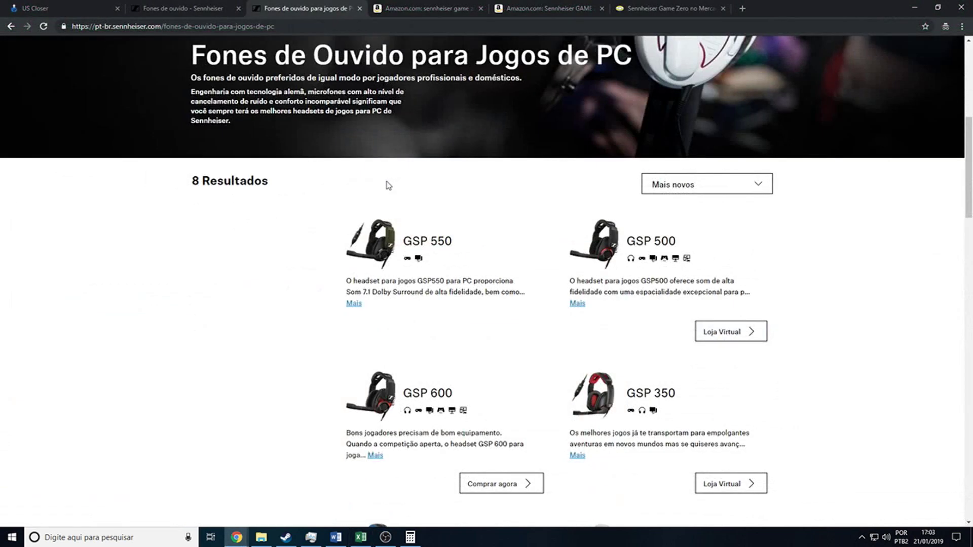
scroll(400, 184, "down", 6)
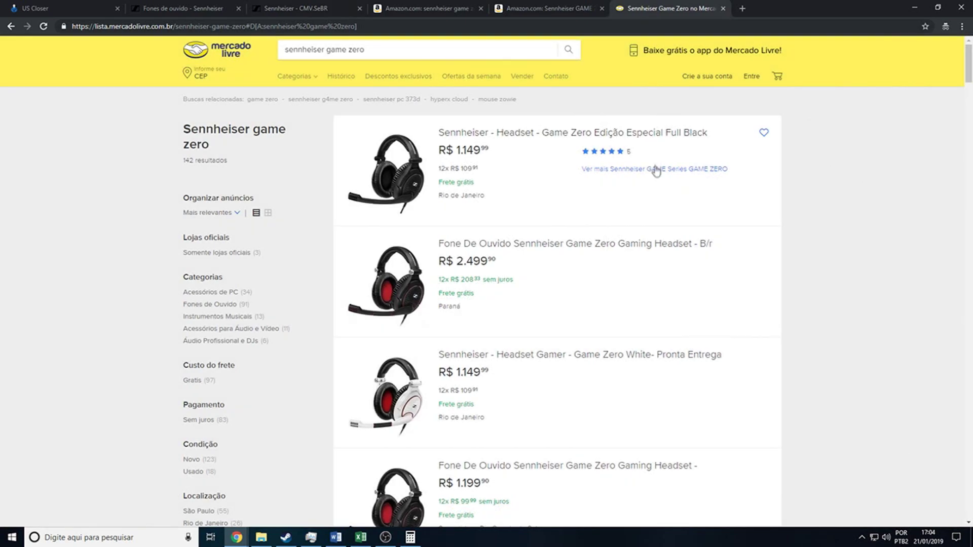
scroll(647, 215, "down", 5)
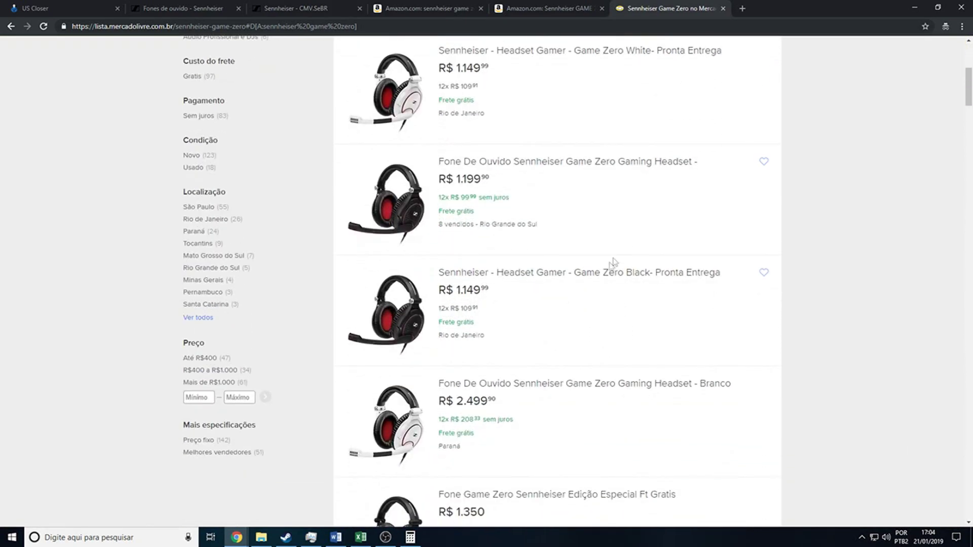
scroll(613, 262, "up", 1)
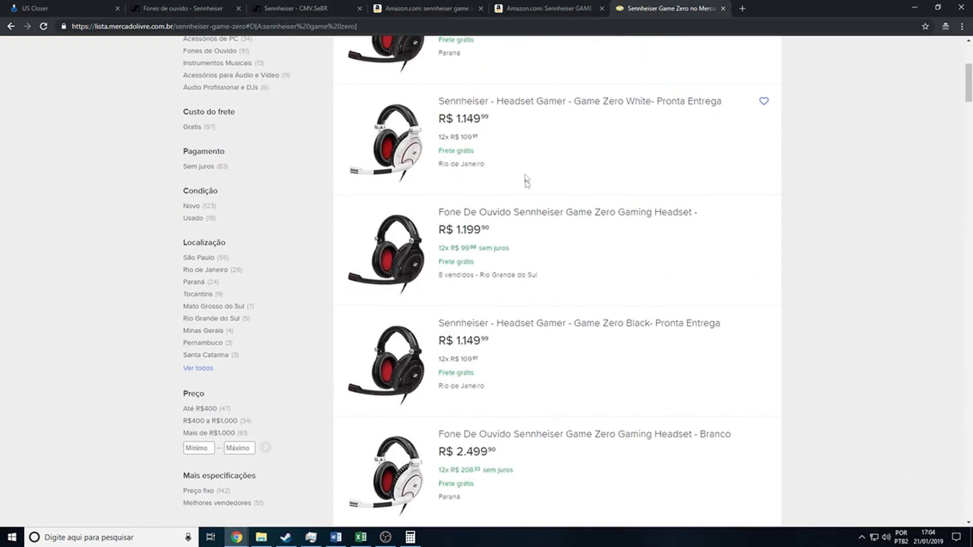
scroll(527, 182, "down", 2)
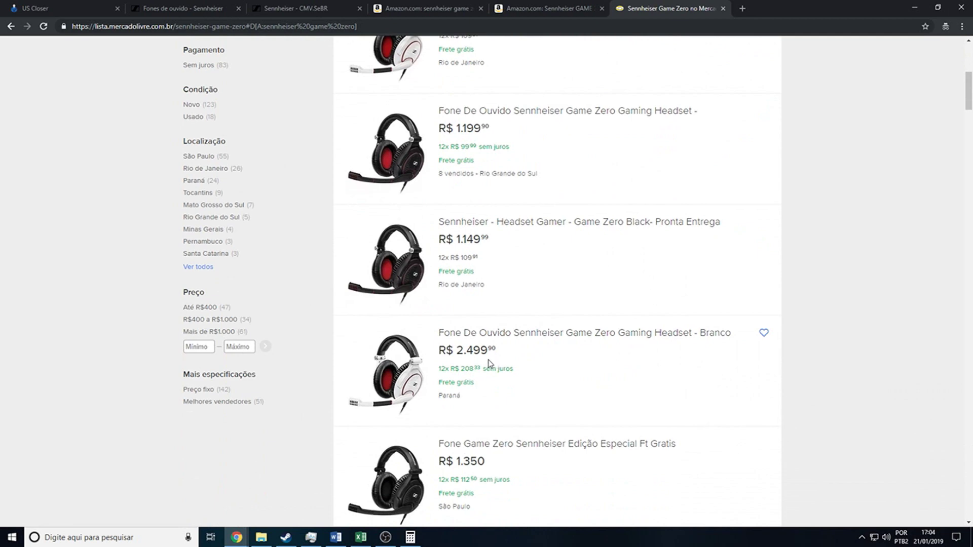
scroll(526, 323, "down", 6)
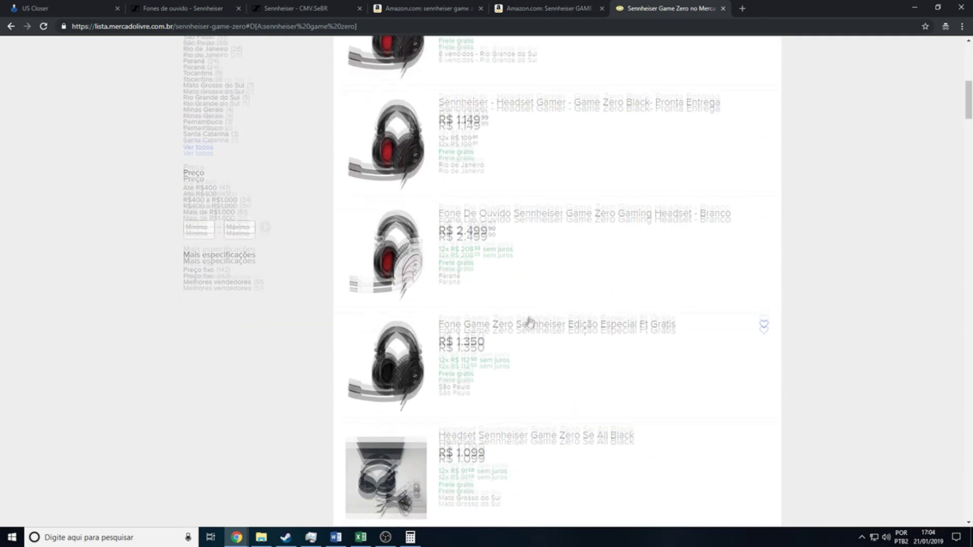
scroll(547, 288, "down", 2)
scroll(548, 288, "up", 10)
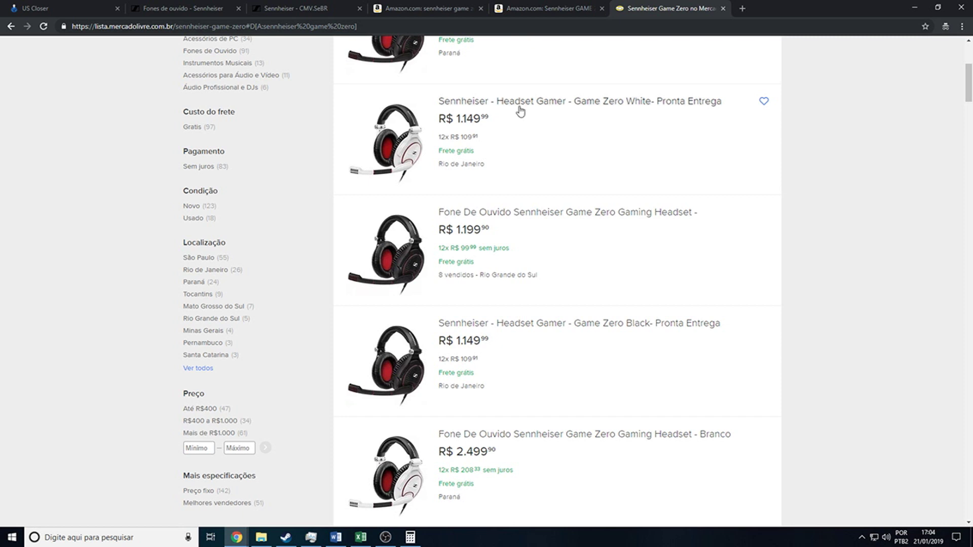
- Switch to Calculator and add 1150 and 1150 for the sale price of two headsets
left_click(410, 537)
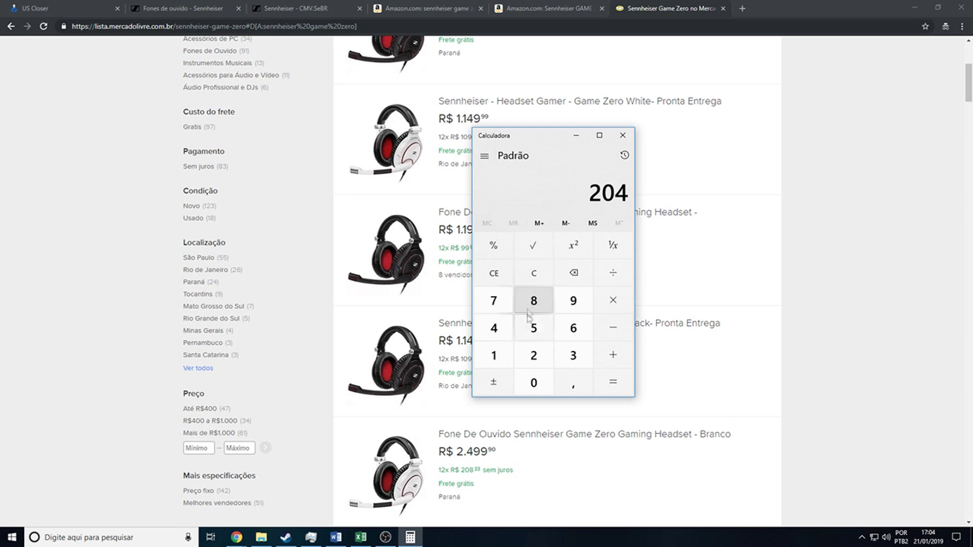
left_click(502, 357)
left_click(503, 358)
left_click(532, 332)
left_click(533, 381)
left_click(611, 355)
left_click(500, 357)
left_click(500, 357)
left_click(533, 329)
left_click(533, 382)
left_click(616, 394)
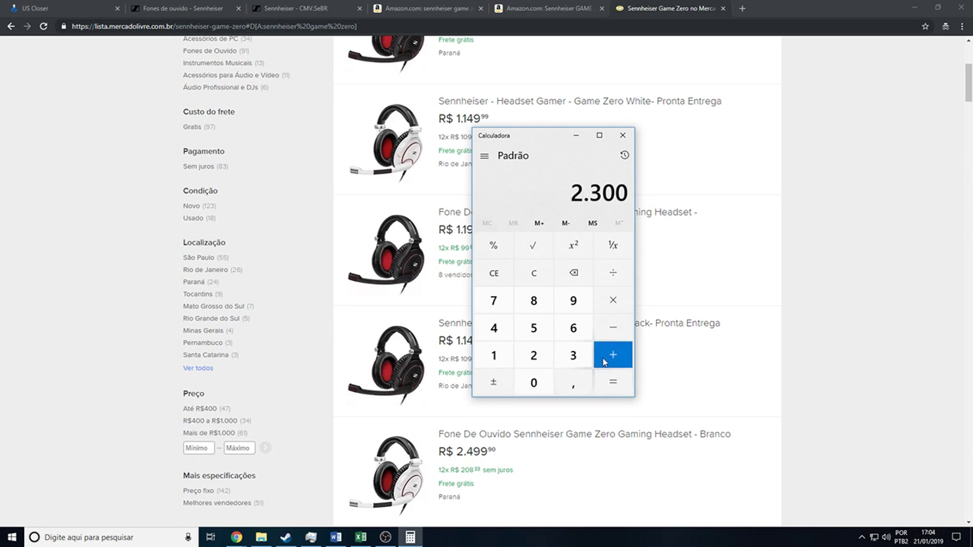
- Check the total cost in the Excel spreadsheet's total profit column and subtract 1622 from the two-headset sale total in Calculator
key("alt+Tab")
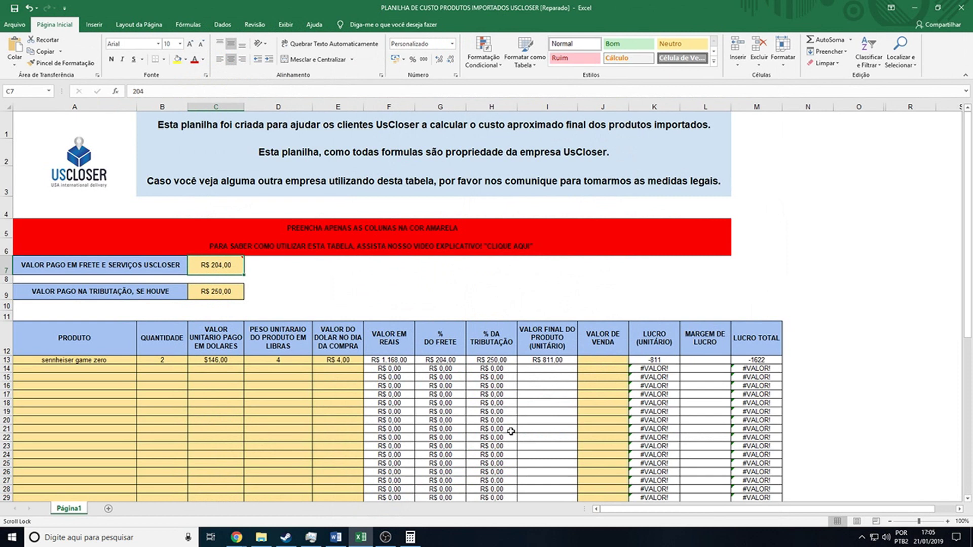
left_click(410, 537)
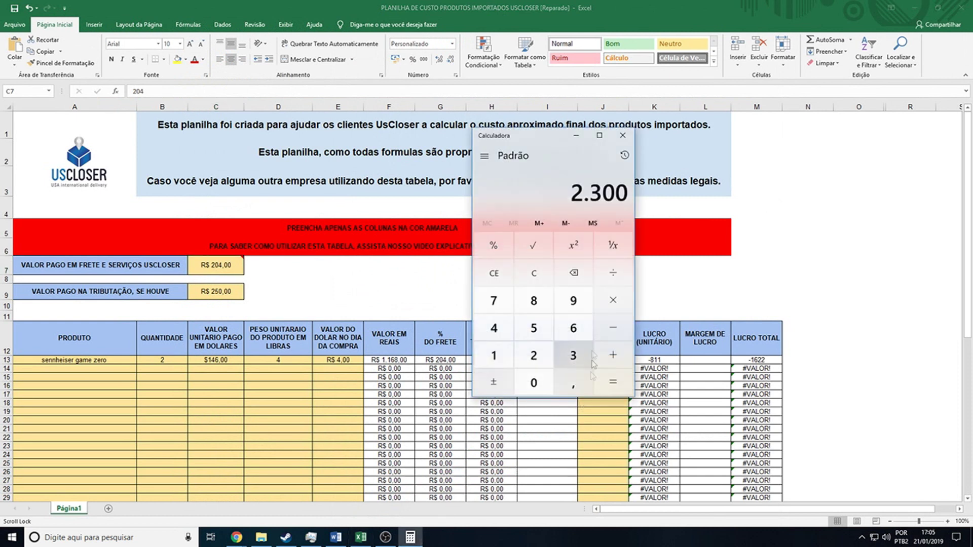
left_click(612, 328)
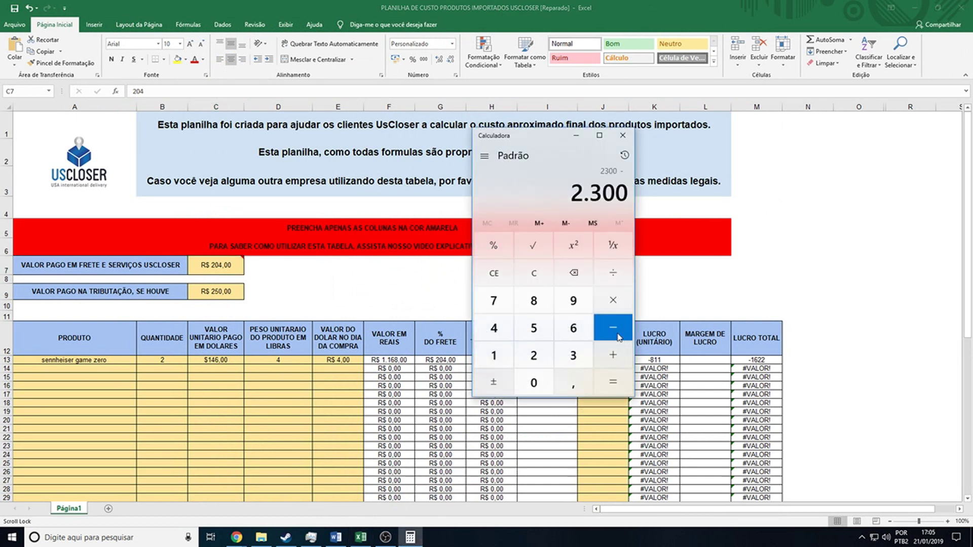
left_click(503, 363)
left_click(573, 327)
left_click(534, 355)
left_click(534, 355)
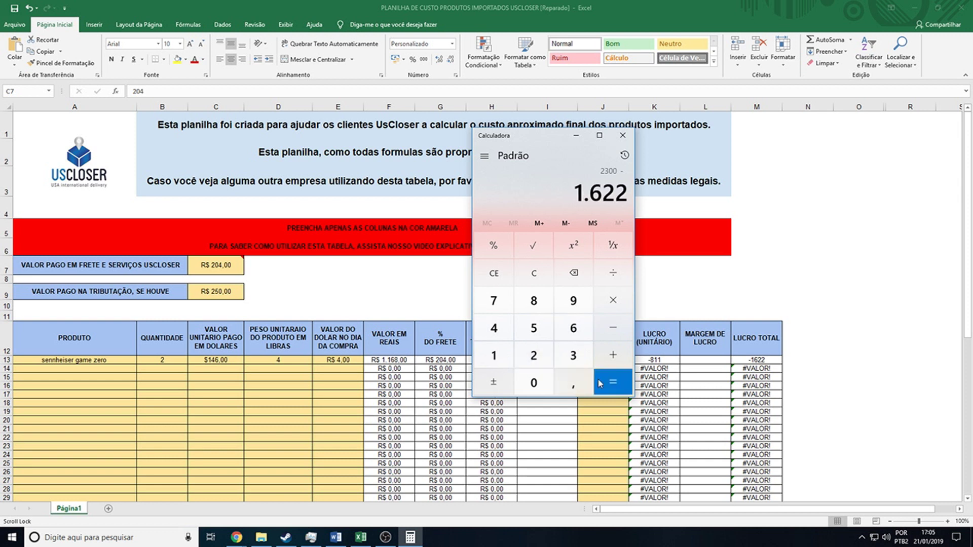
left_click(599, 383)
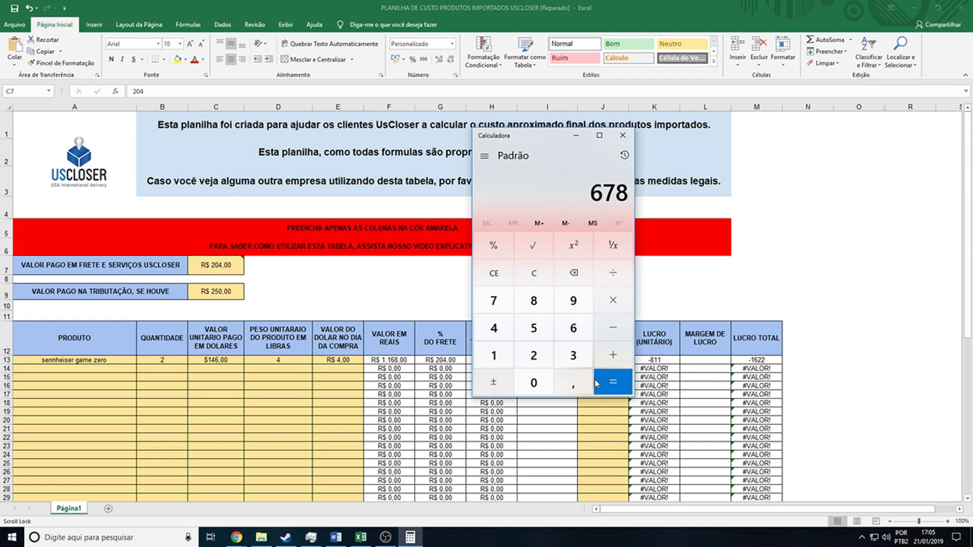